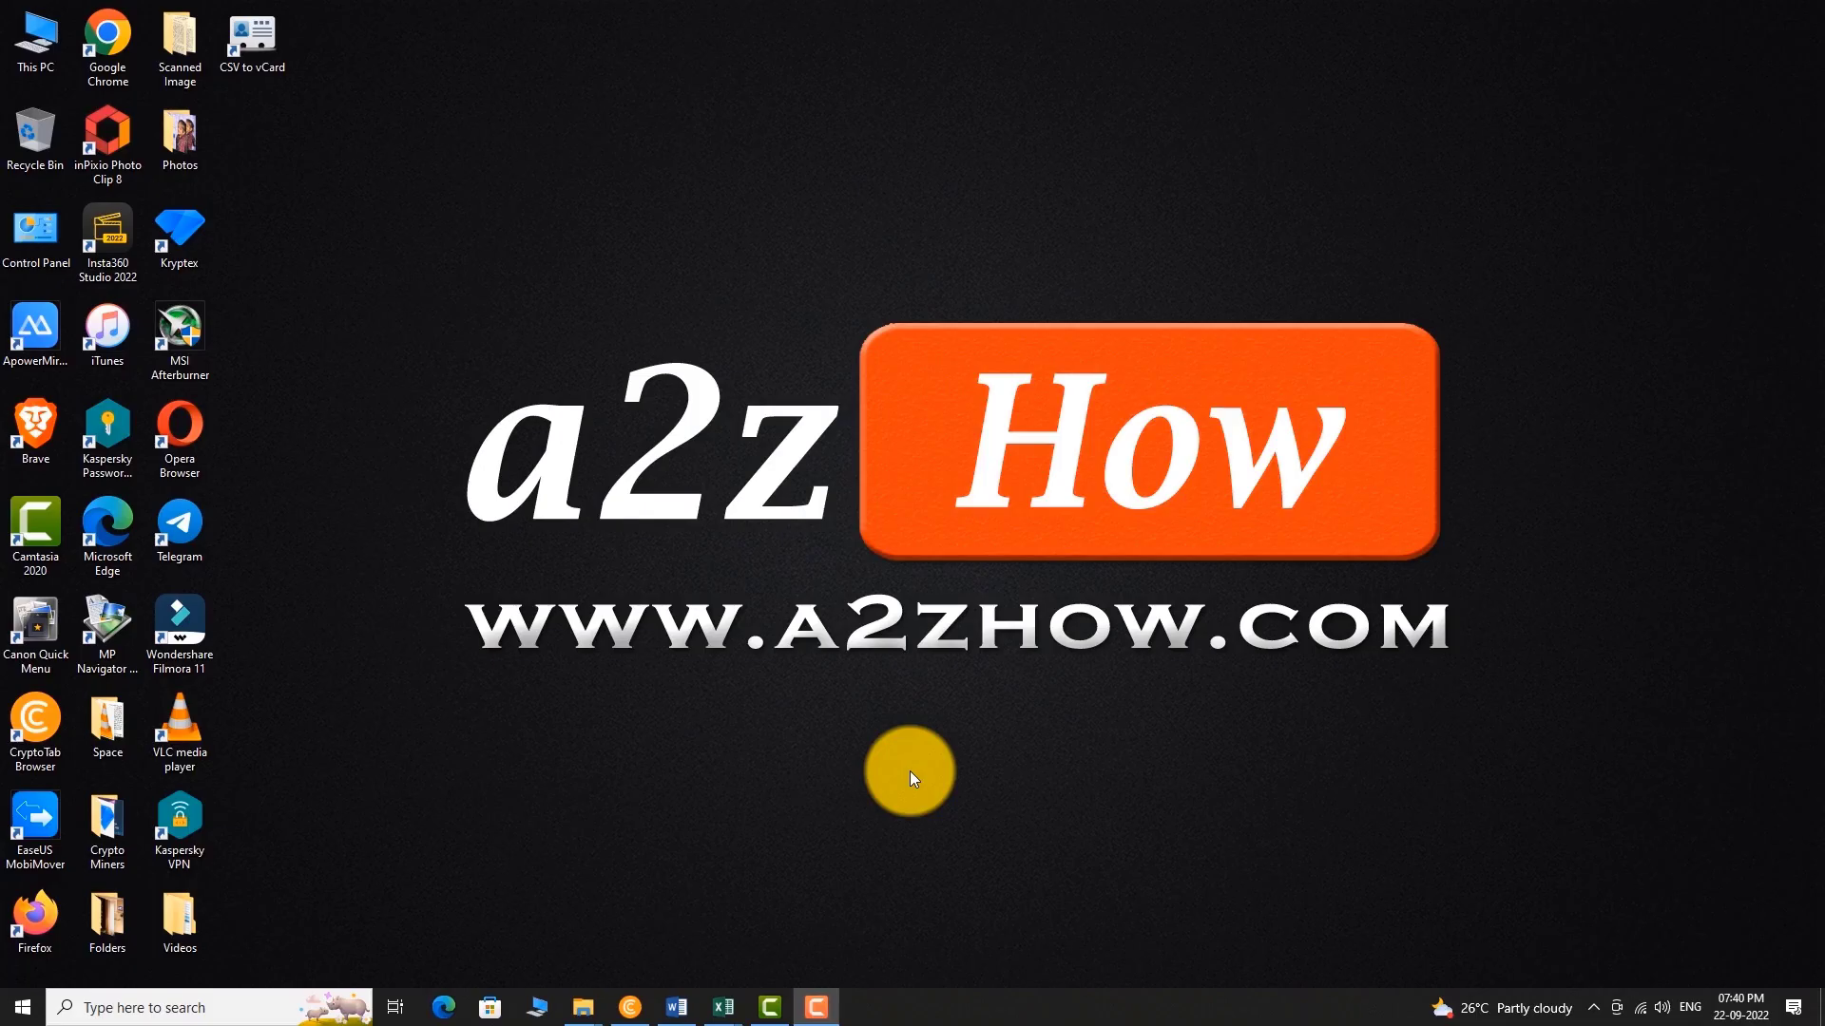
Launch Google Chrome and load gst.gov.in
{"action": "double_click", "coordinate": [114, 40]}
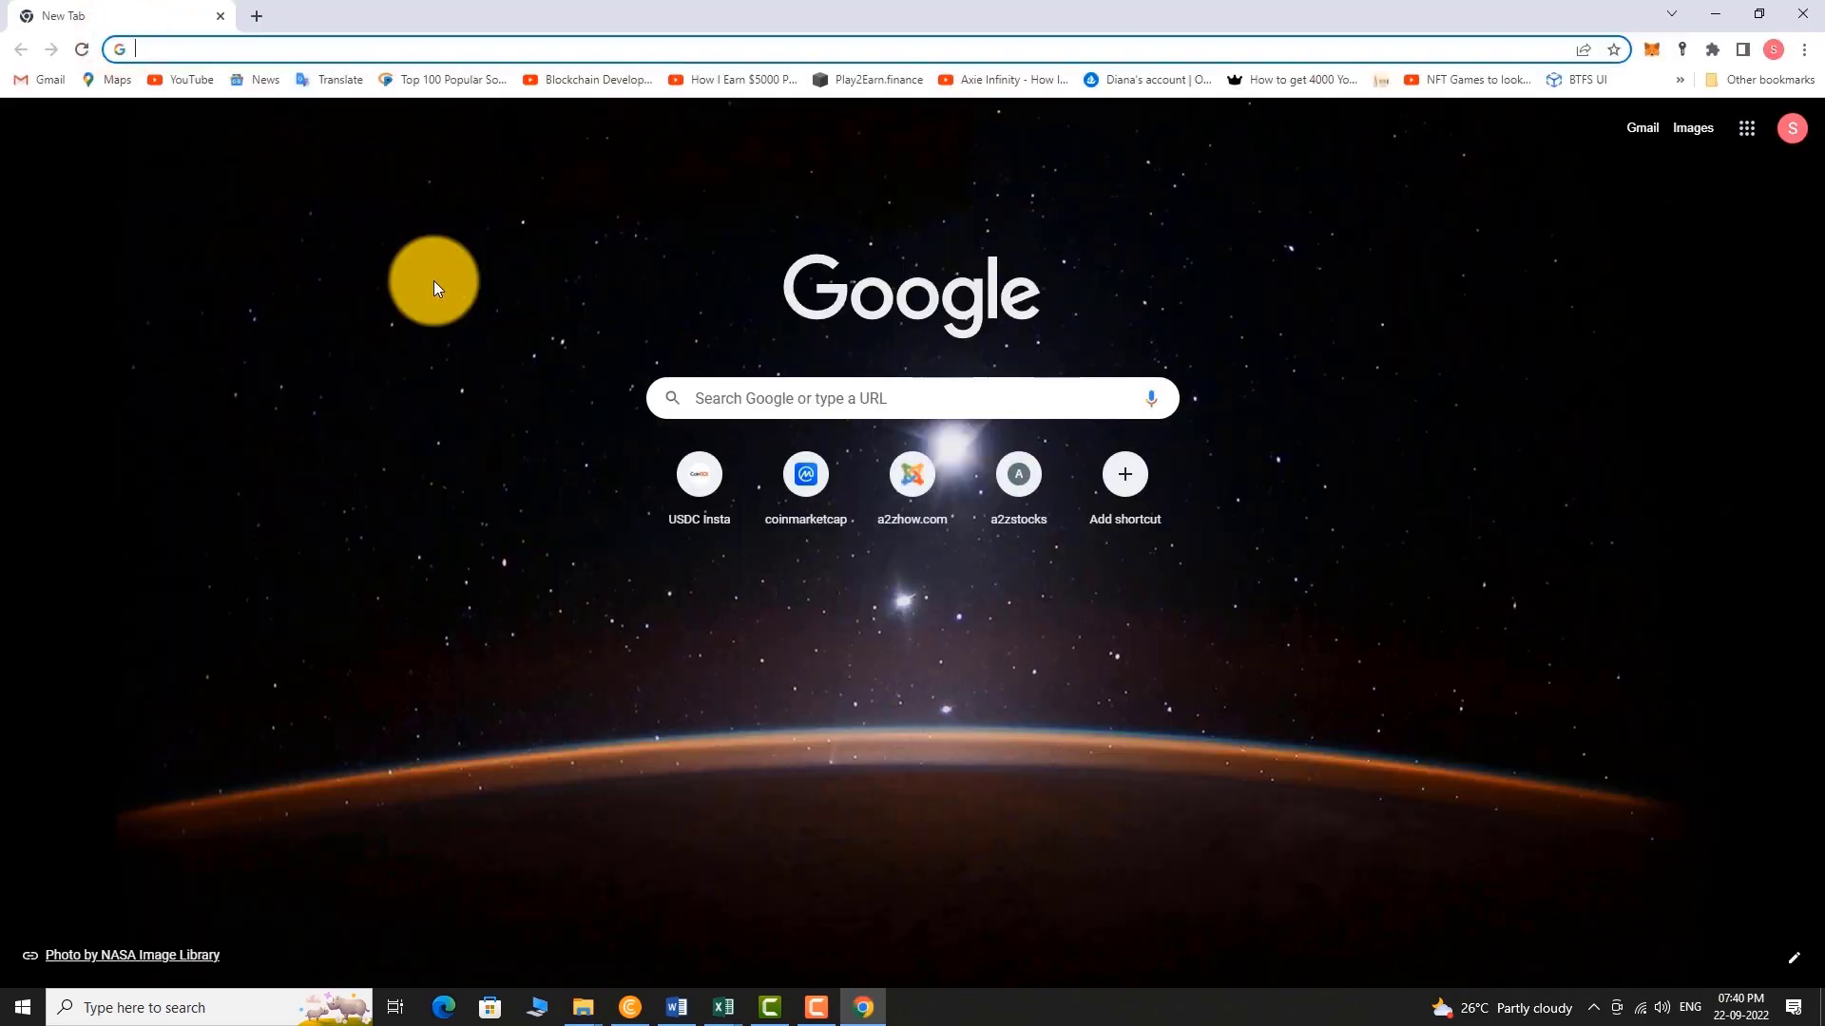
{"action": "type", "text": "gst.gov.in"}
{"action": "key", "text": "Return"}
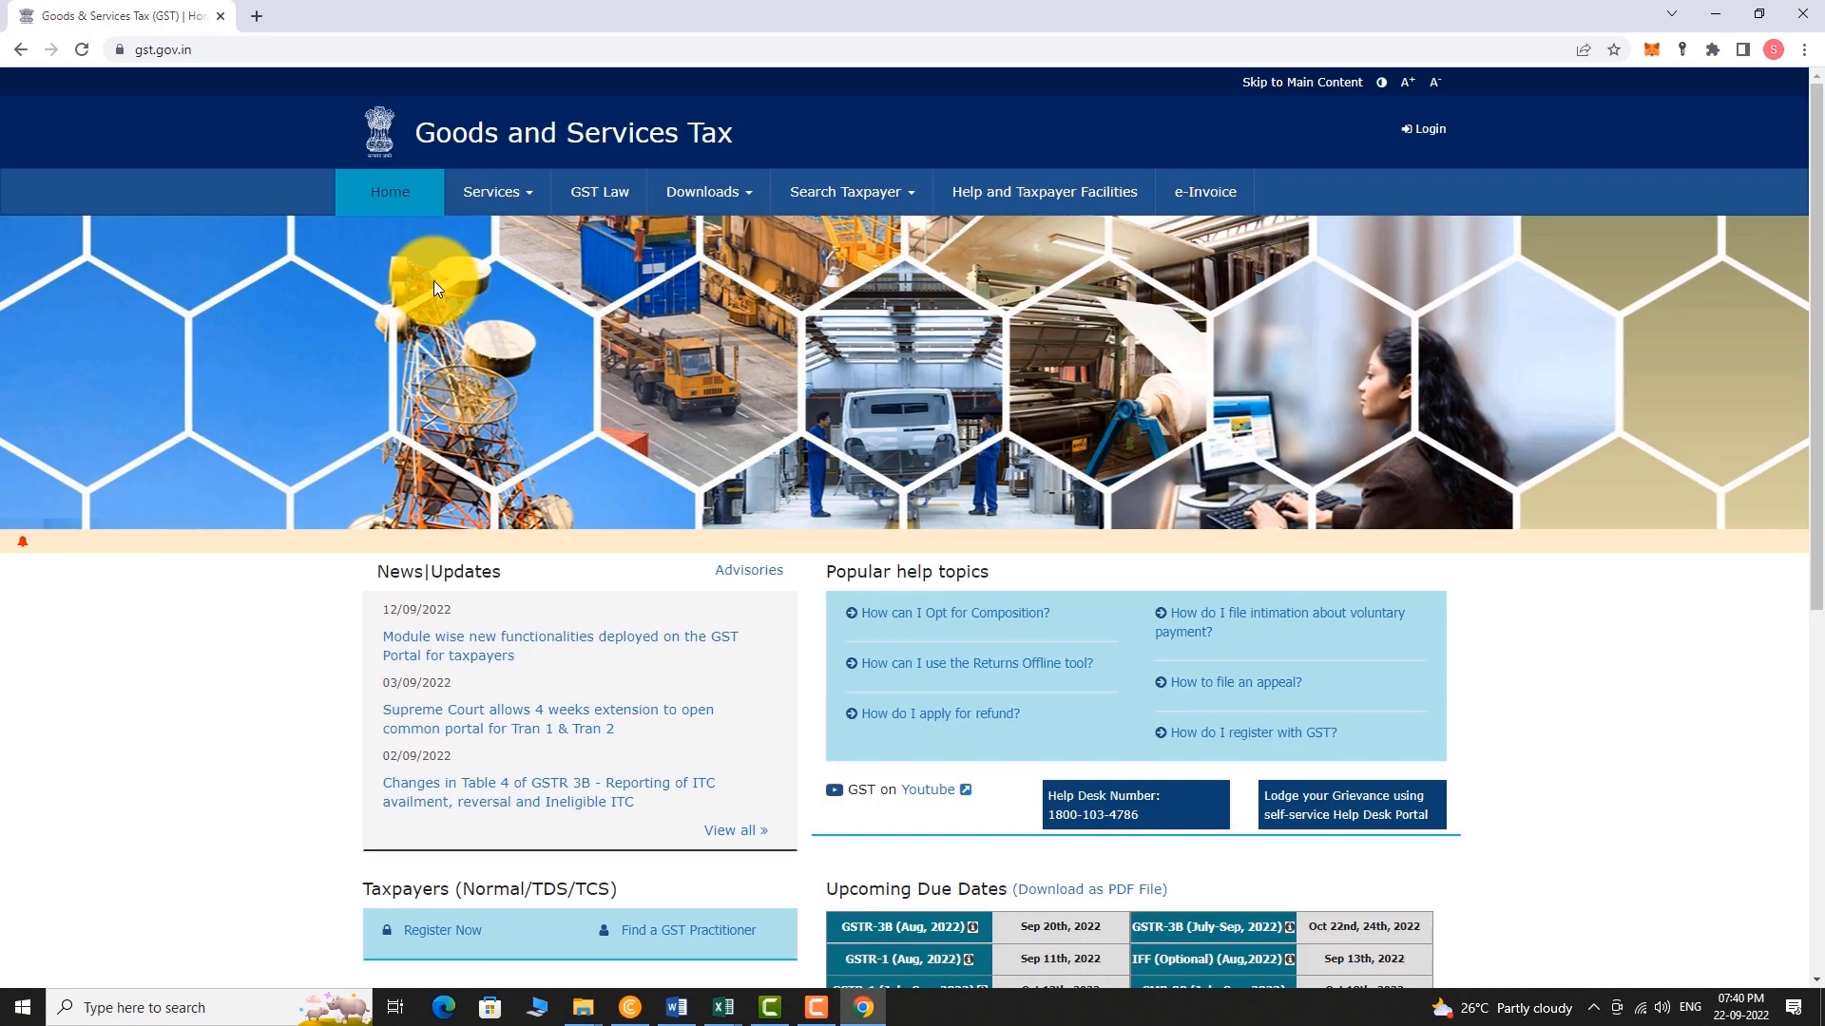
Sign in to the GST taxpayer account with username, password and captcha
{"action": "left_click", "coordinate": [1427, 137]}
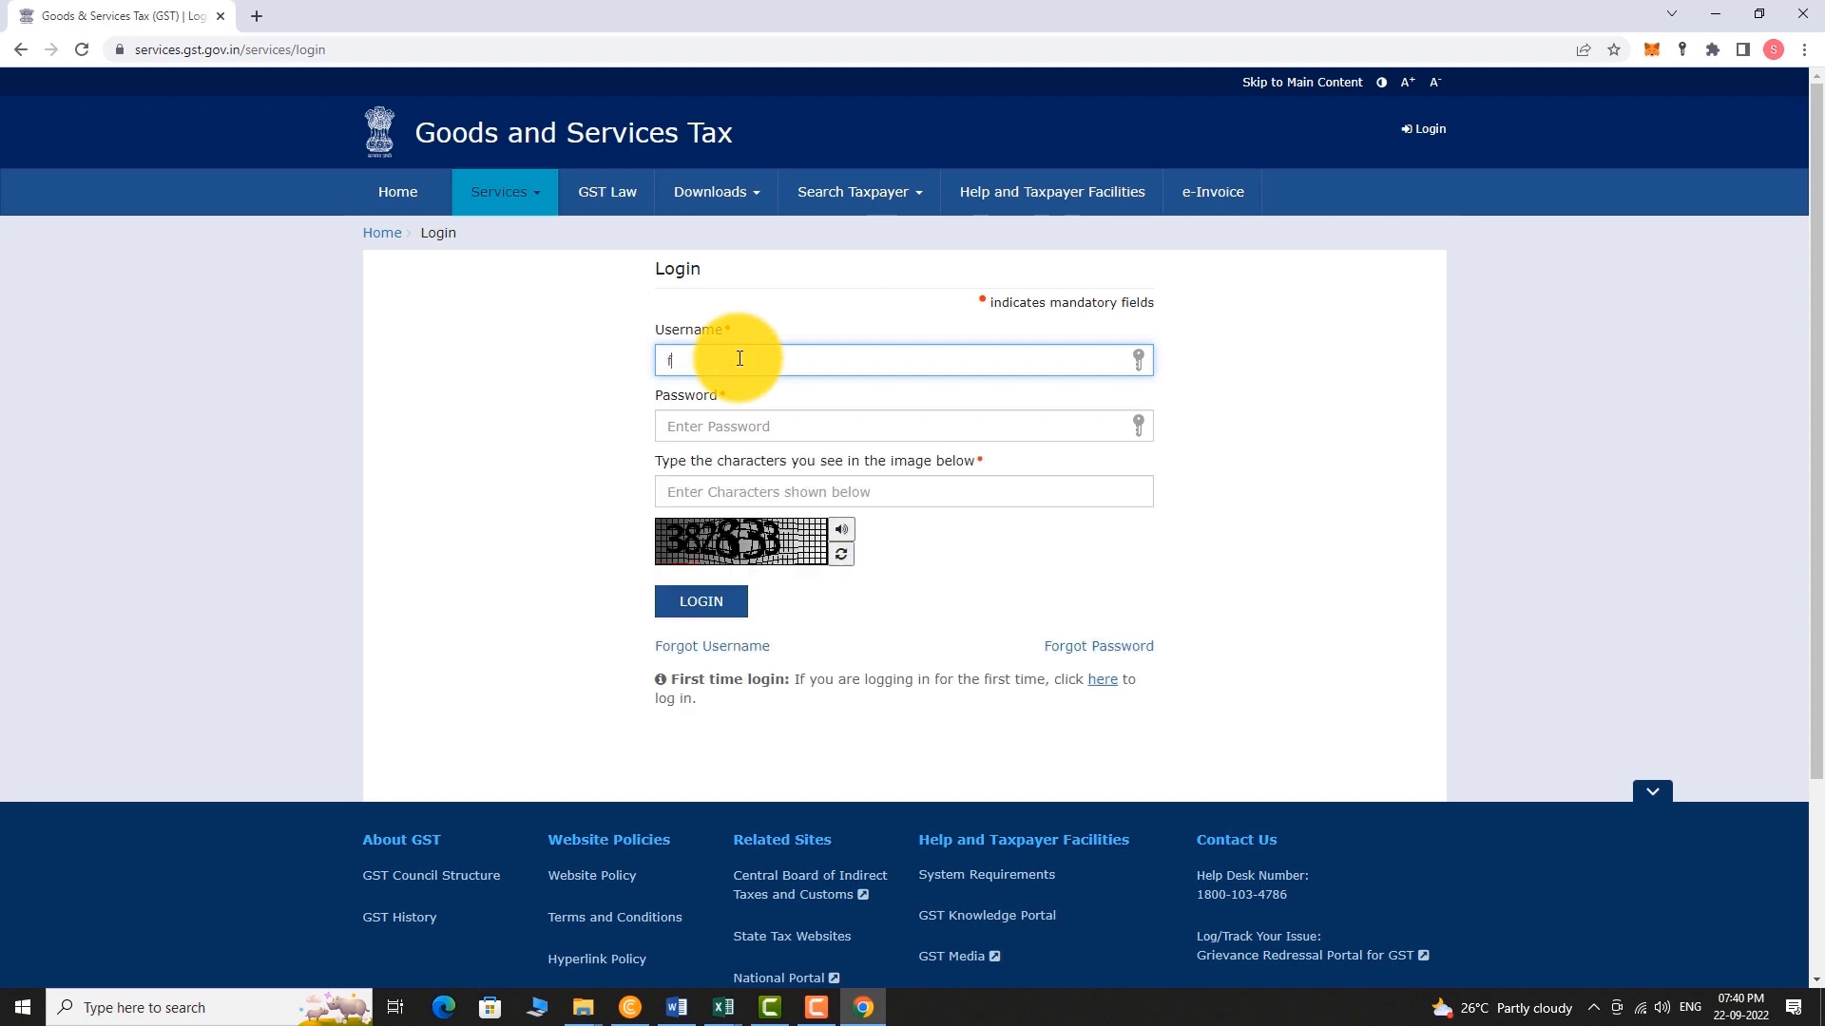
{"action": "type", "text": "fourminds01"}
{"action": "type", "text": "••••••••"}
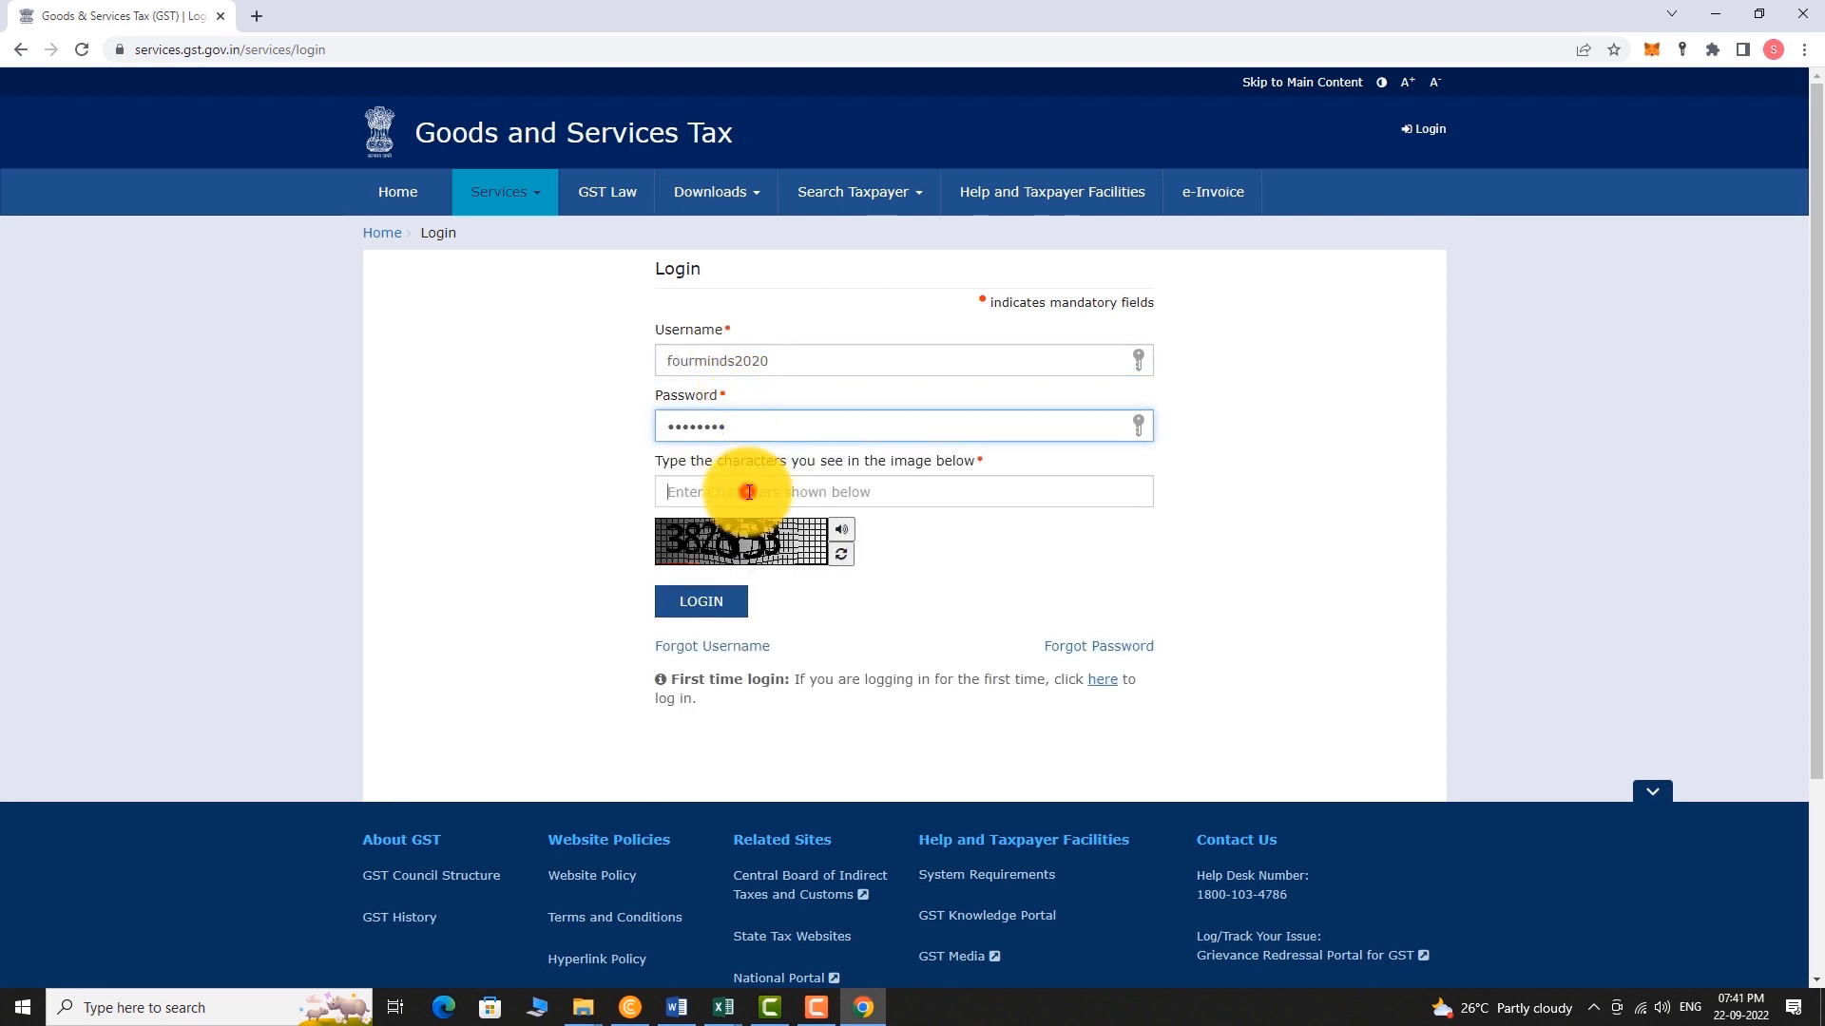
{"action": "left_click", "coordinate": [748, 492]}
{"action": "type", "text": "38"}
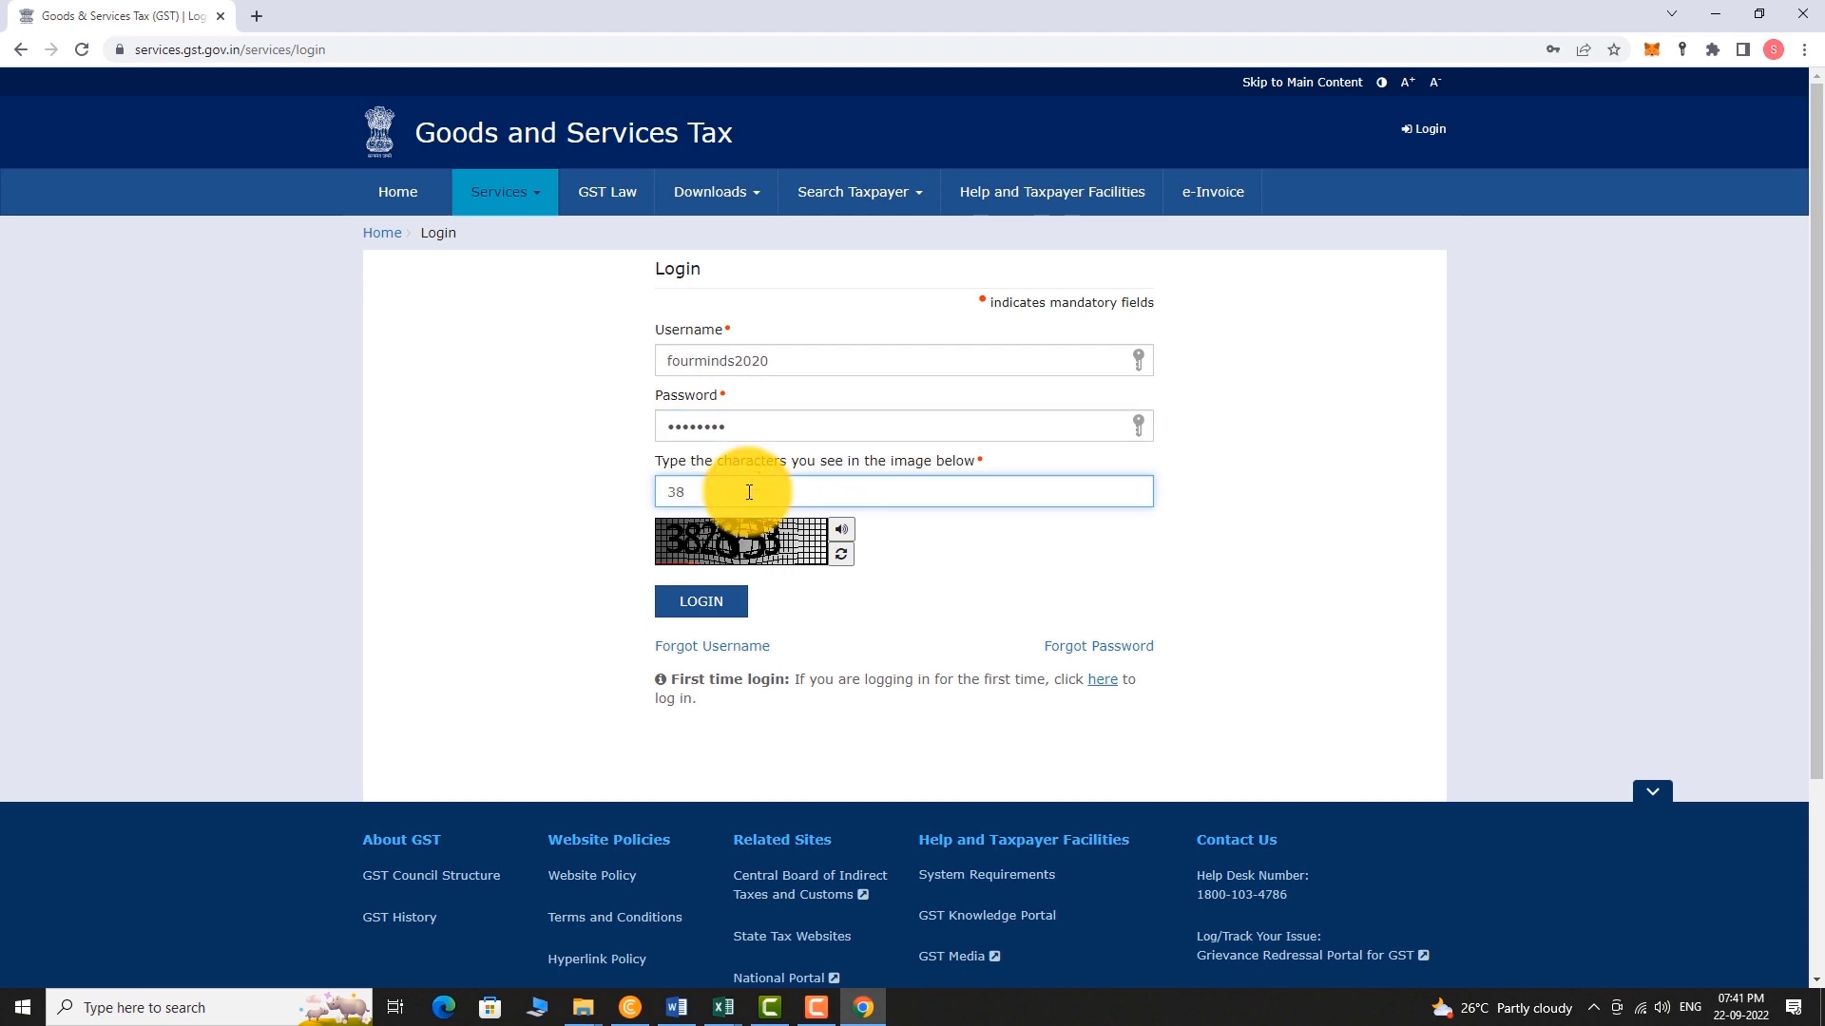
{"action": "type", "text": "2833"}
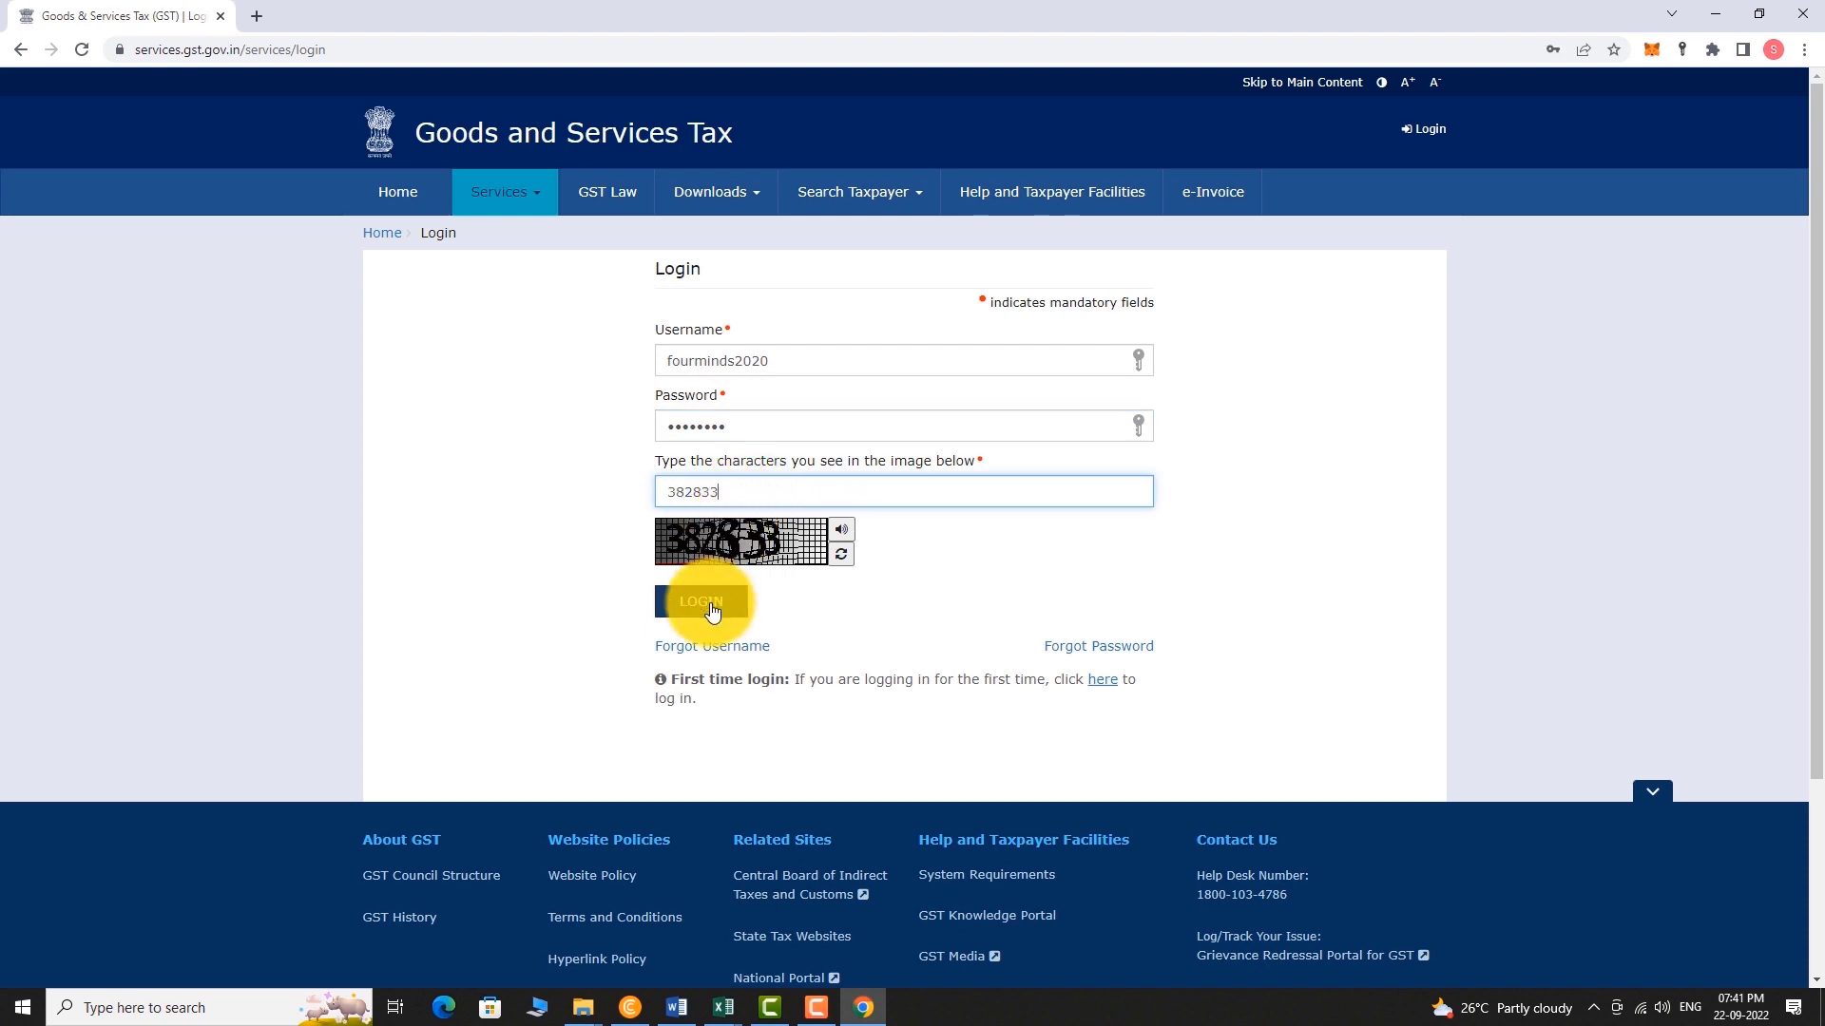
{"action": "left_click", "coordinate": [711, 611]}
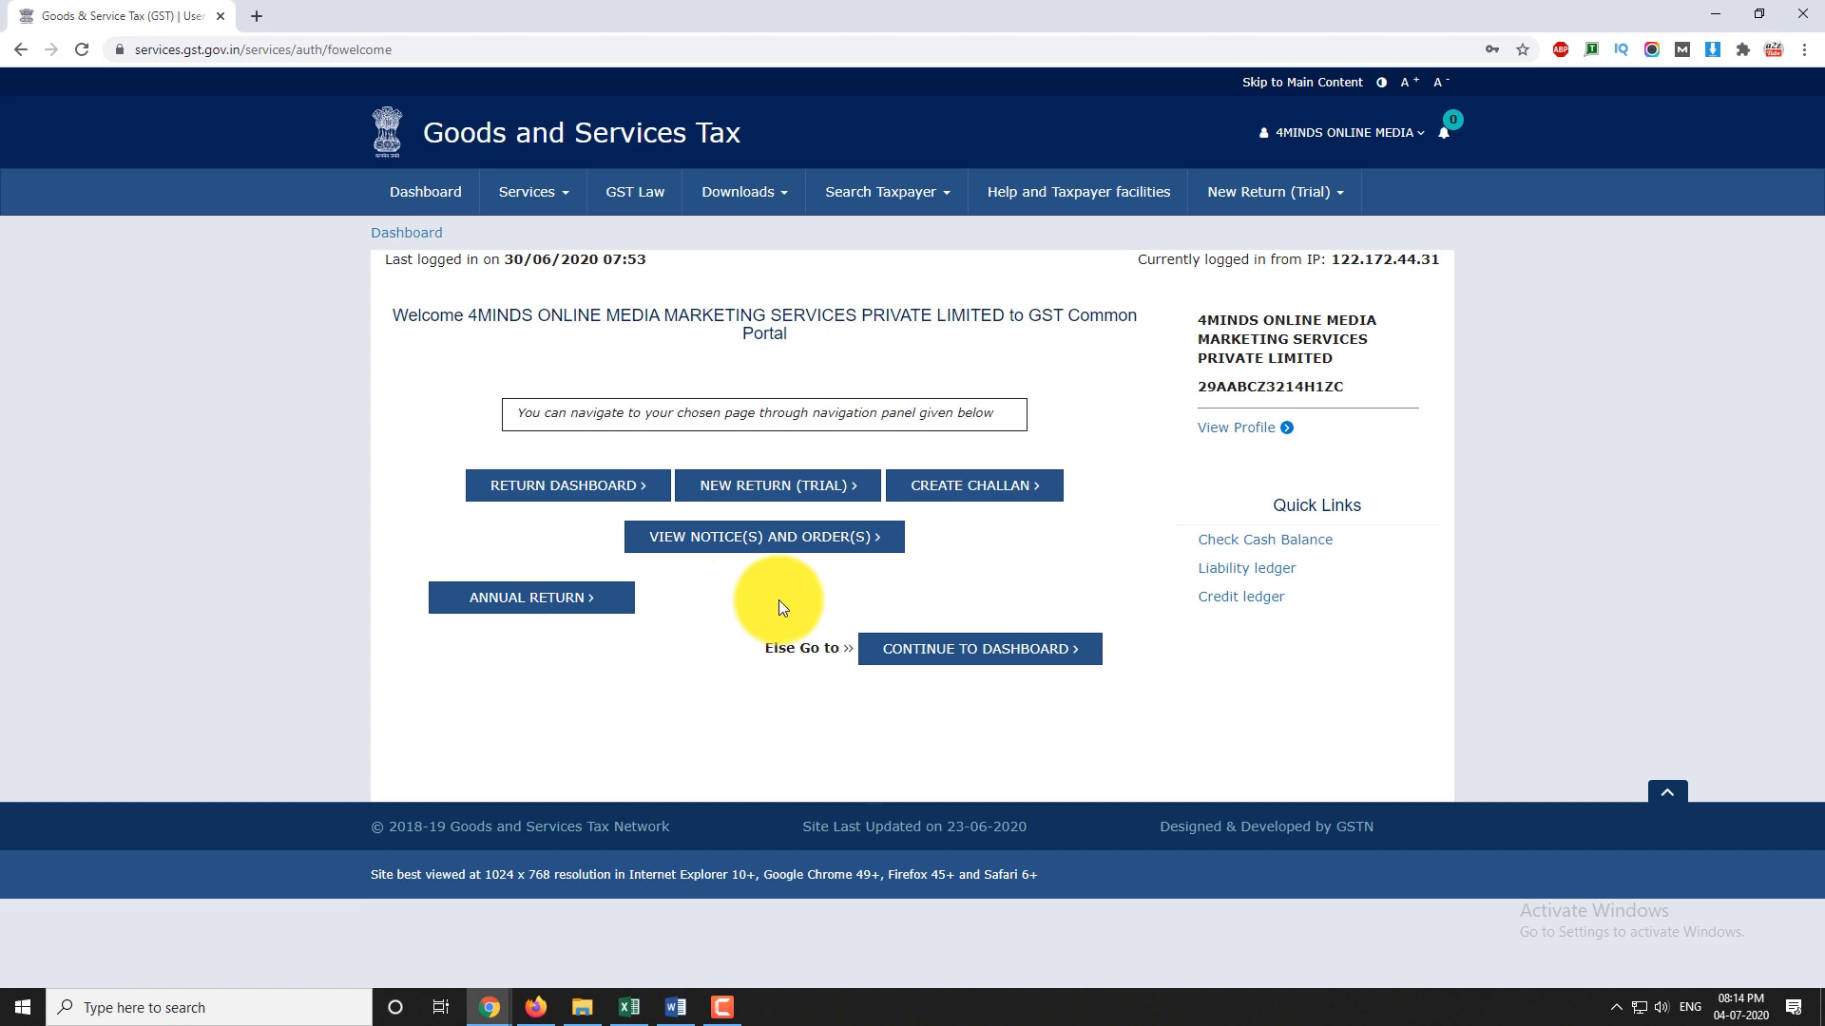
Continue to the taxpayer dashboard and show the Search Taxpayer options
{"action": "left_click", "coordinate": [1017, 650]}
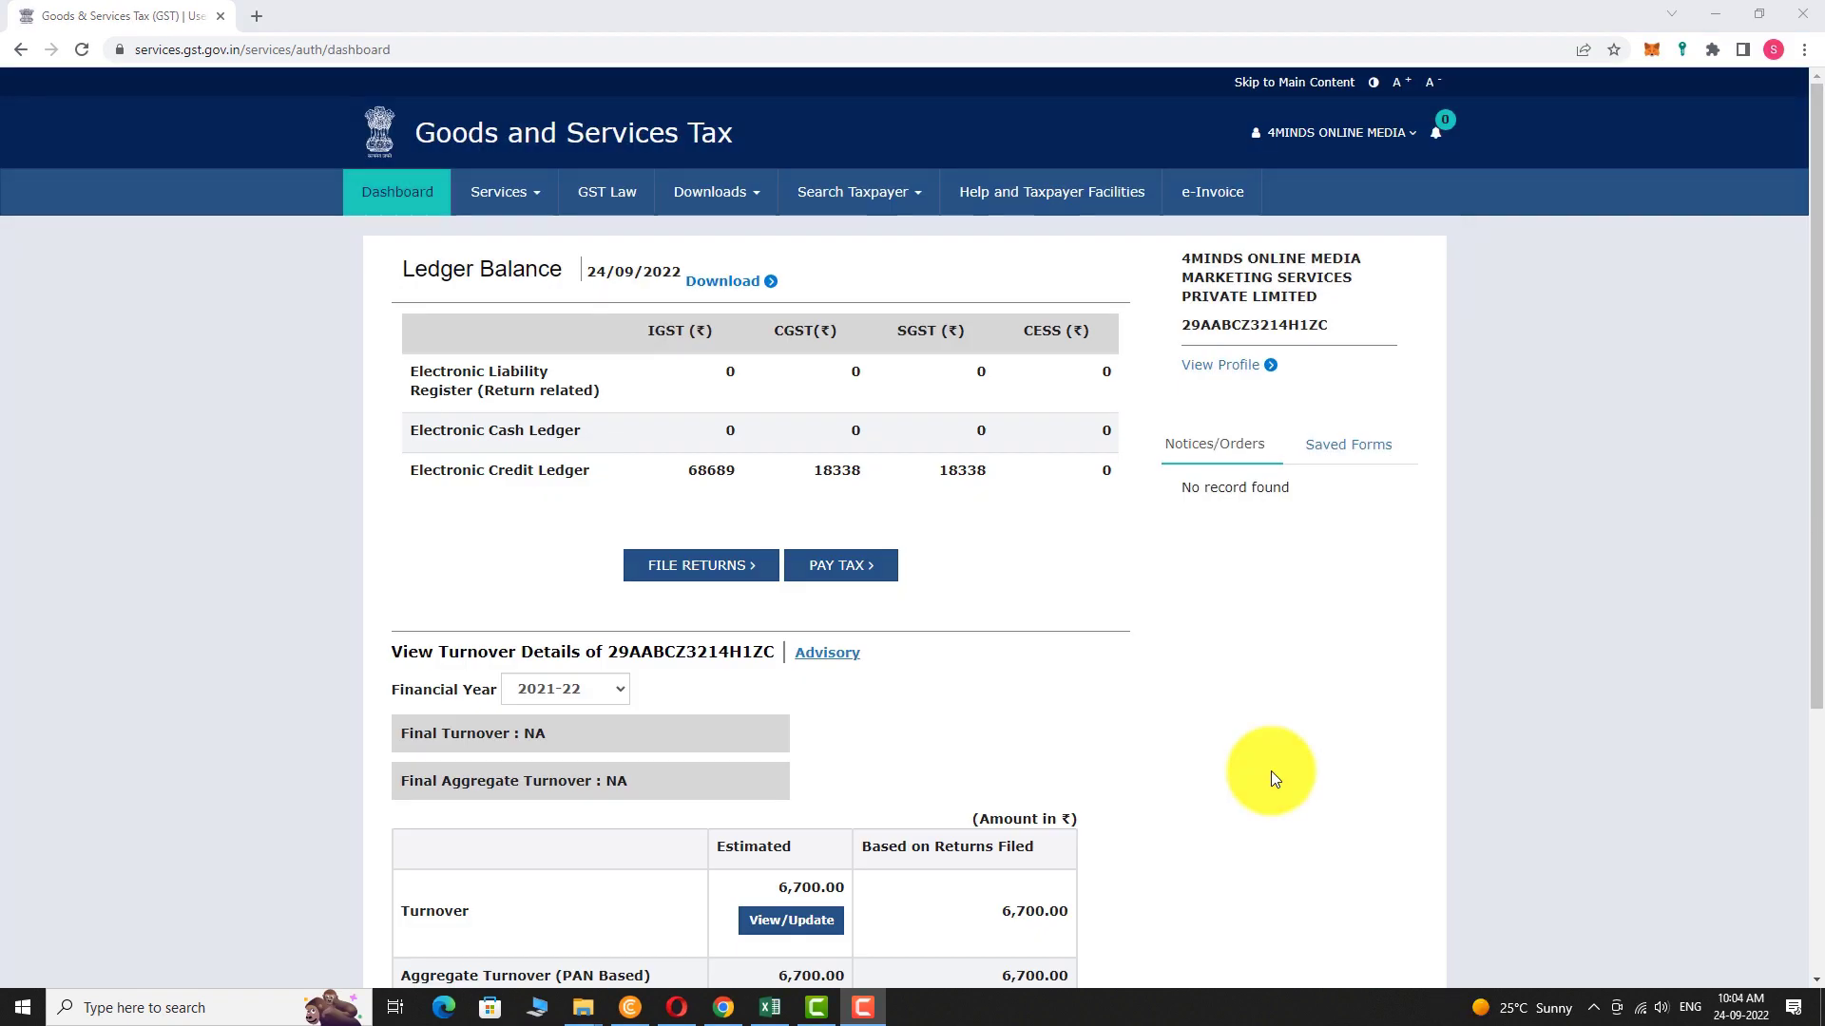
{"action": "left_click", "coordinate": [842, 199]}
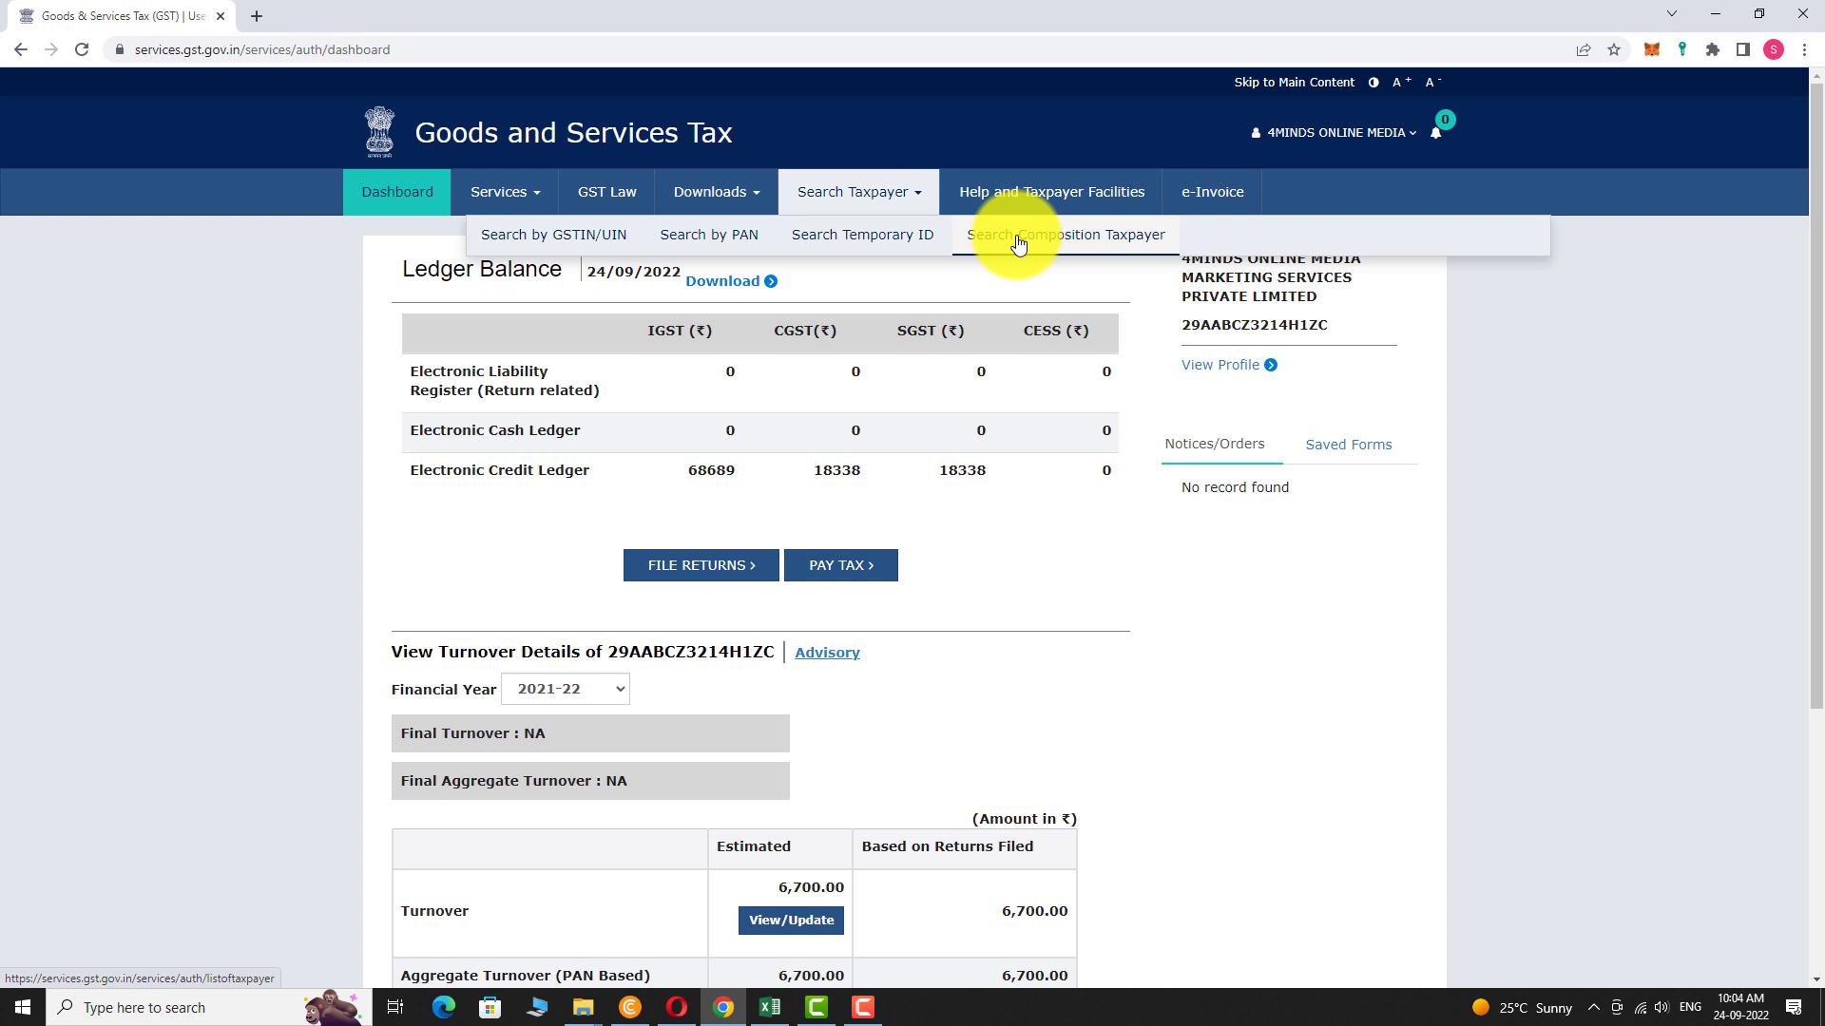
{"action": "left_click", "coordinate": [578, 236]}
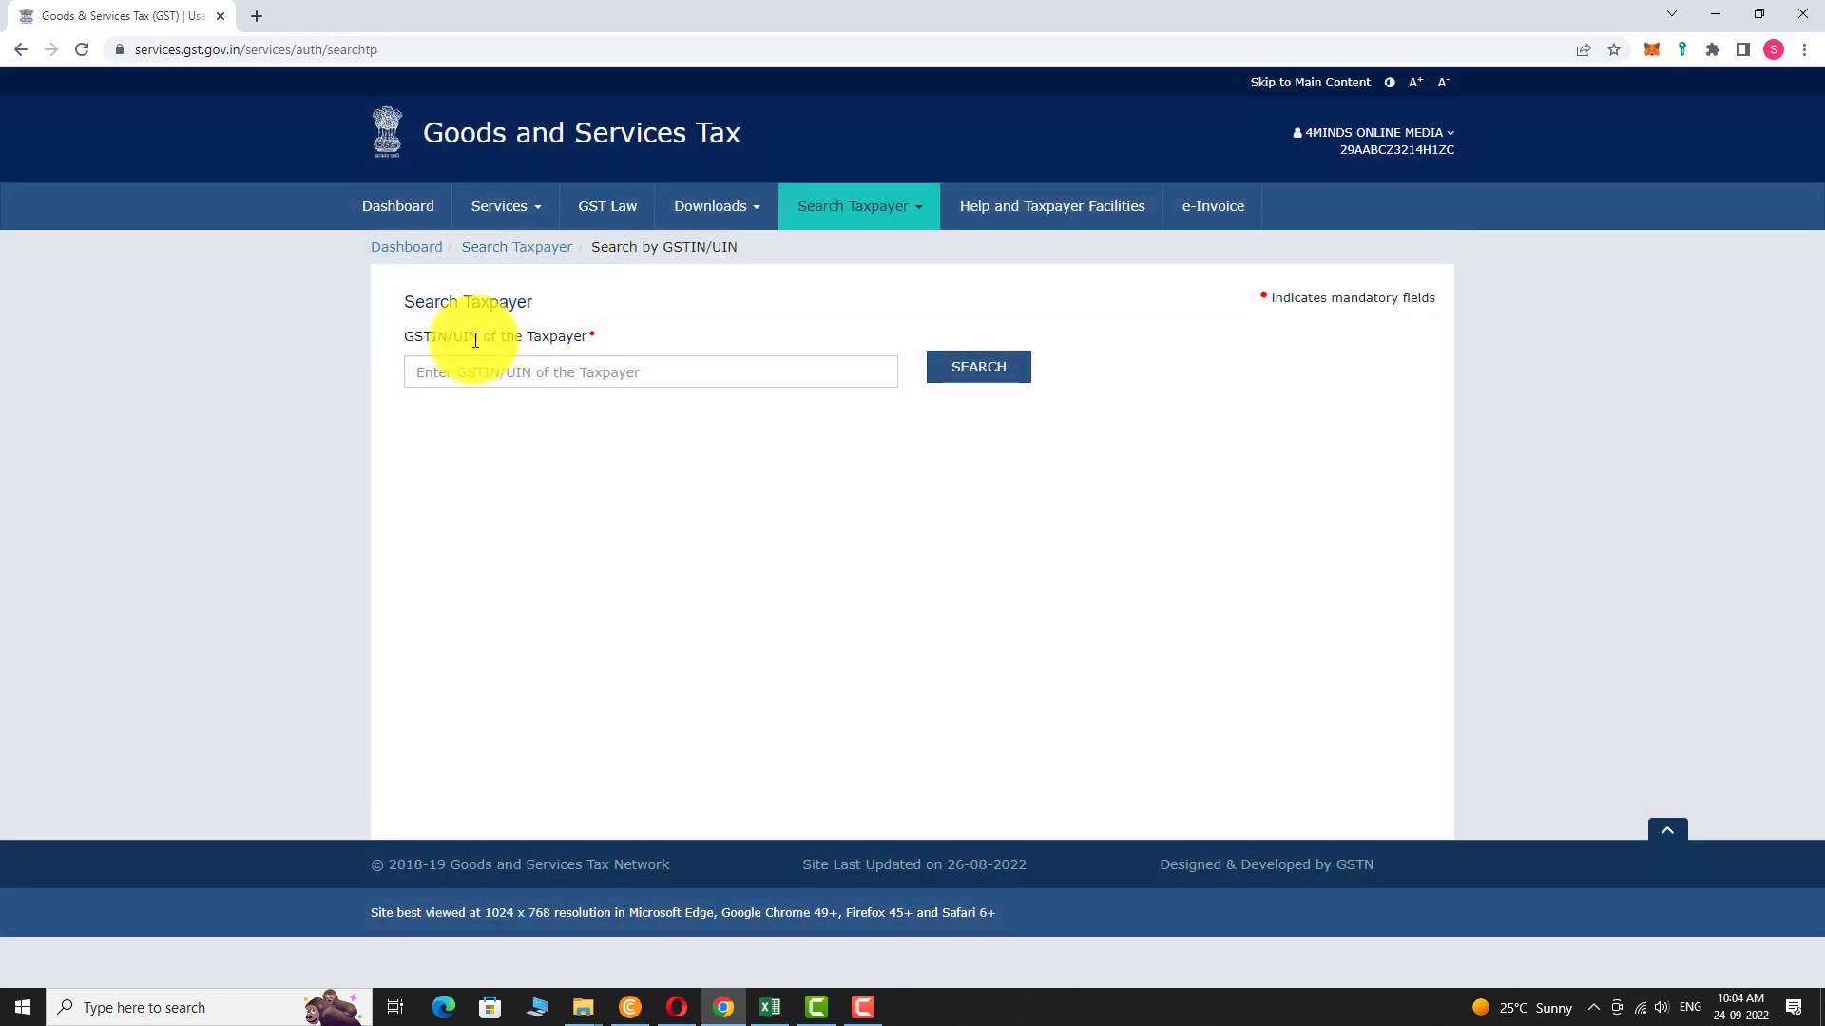
{"action": "left_click", "coordinate": [526, 373]}
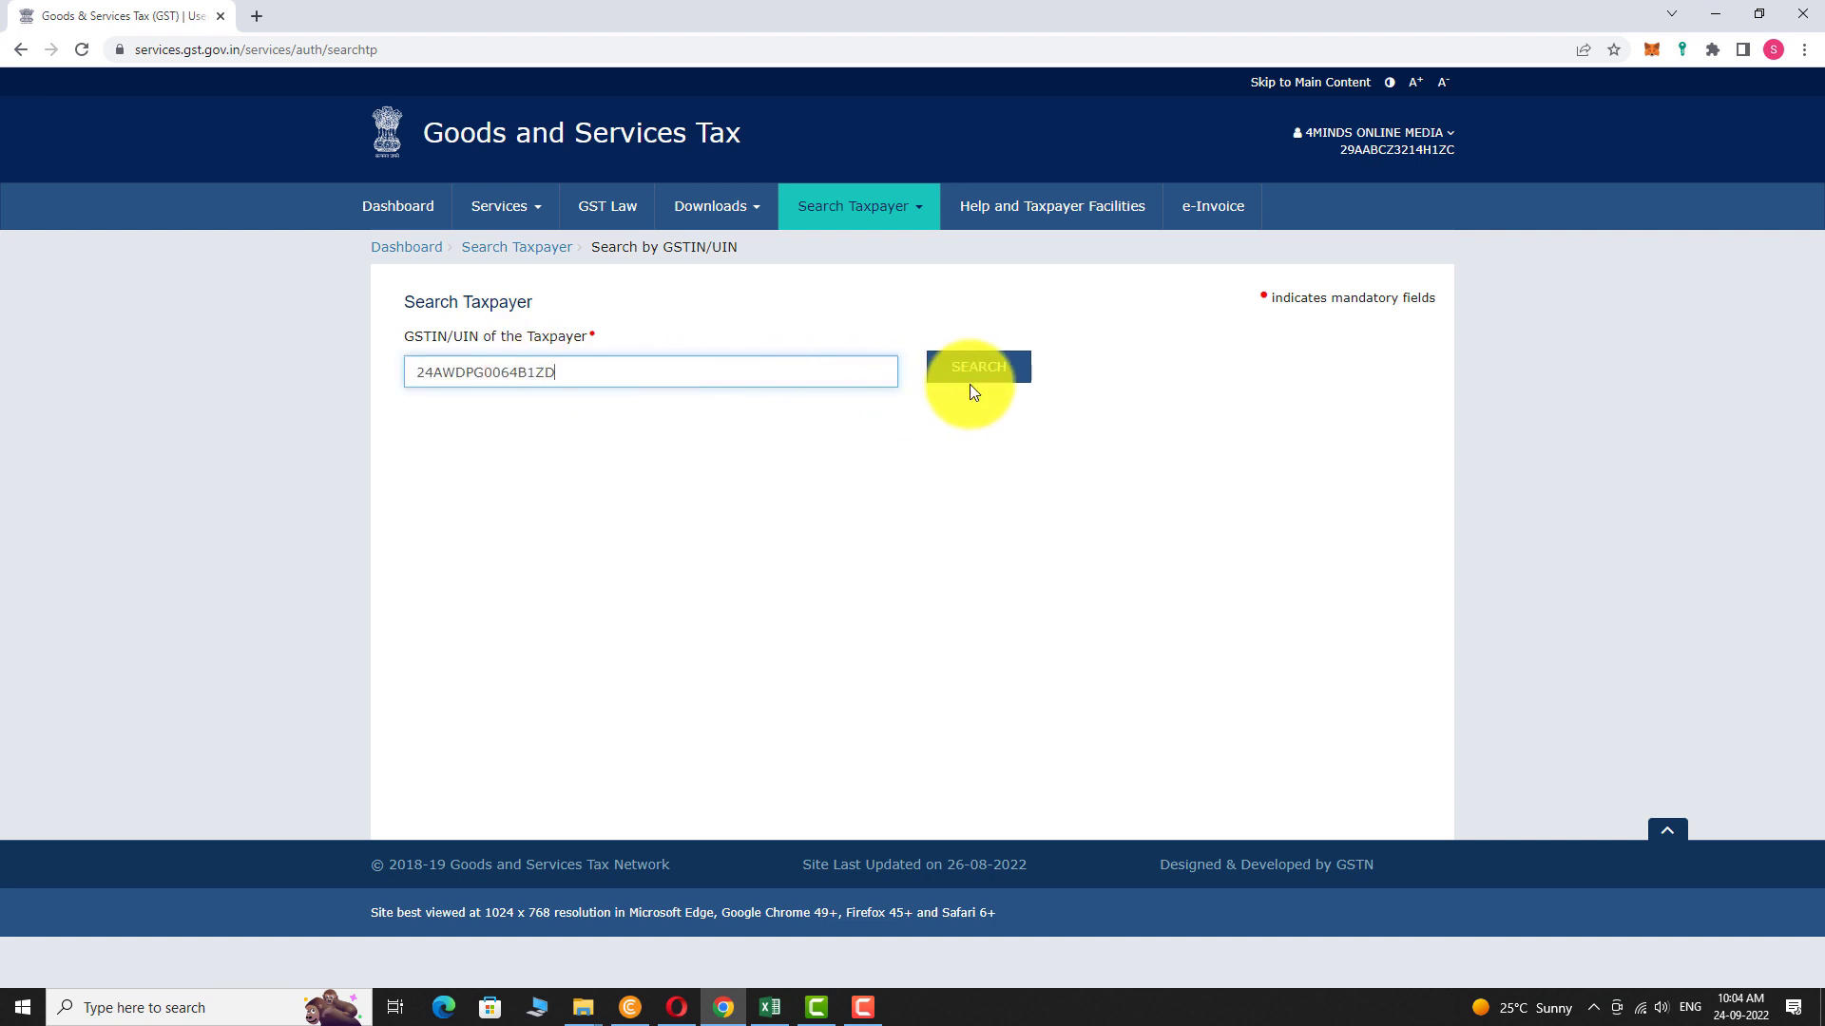
{"action": "left_click", "coordinate": [981, 374]}
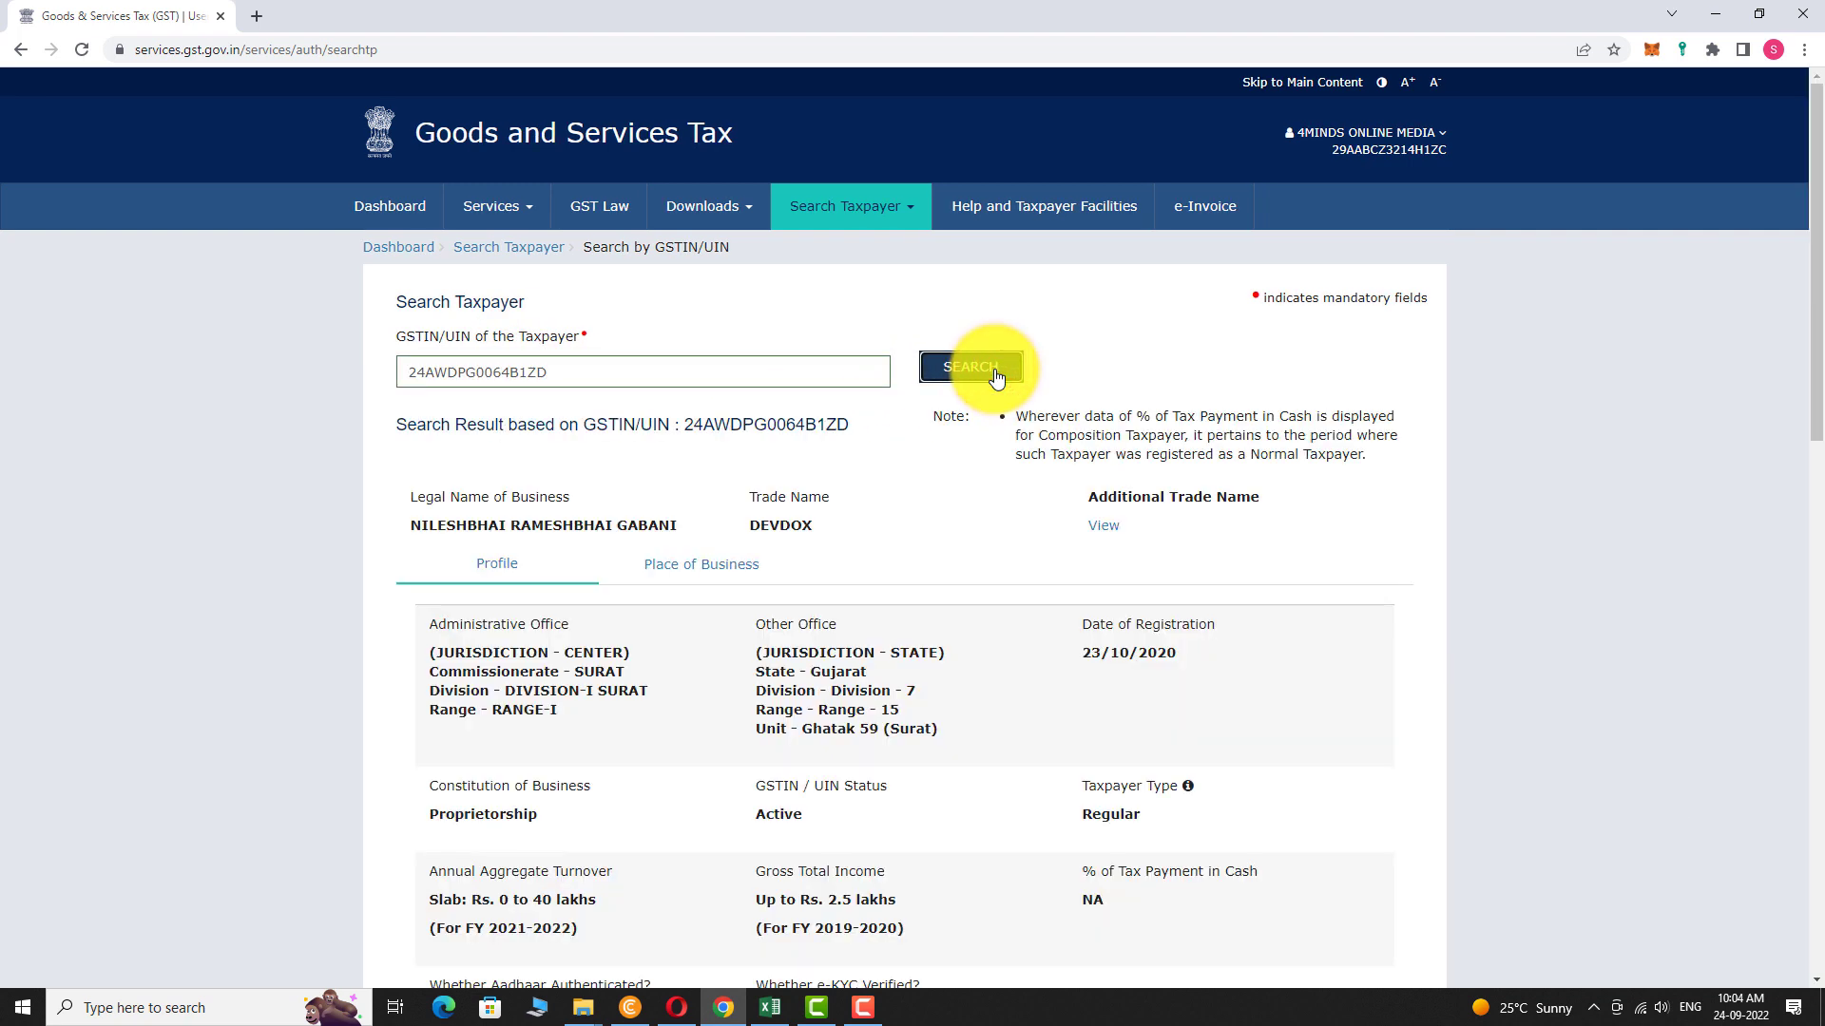
{"action": "scroll", "coordinate": [914, 498], "scroll_direction": "down", "scroll_amount": 2}
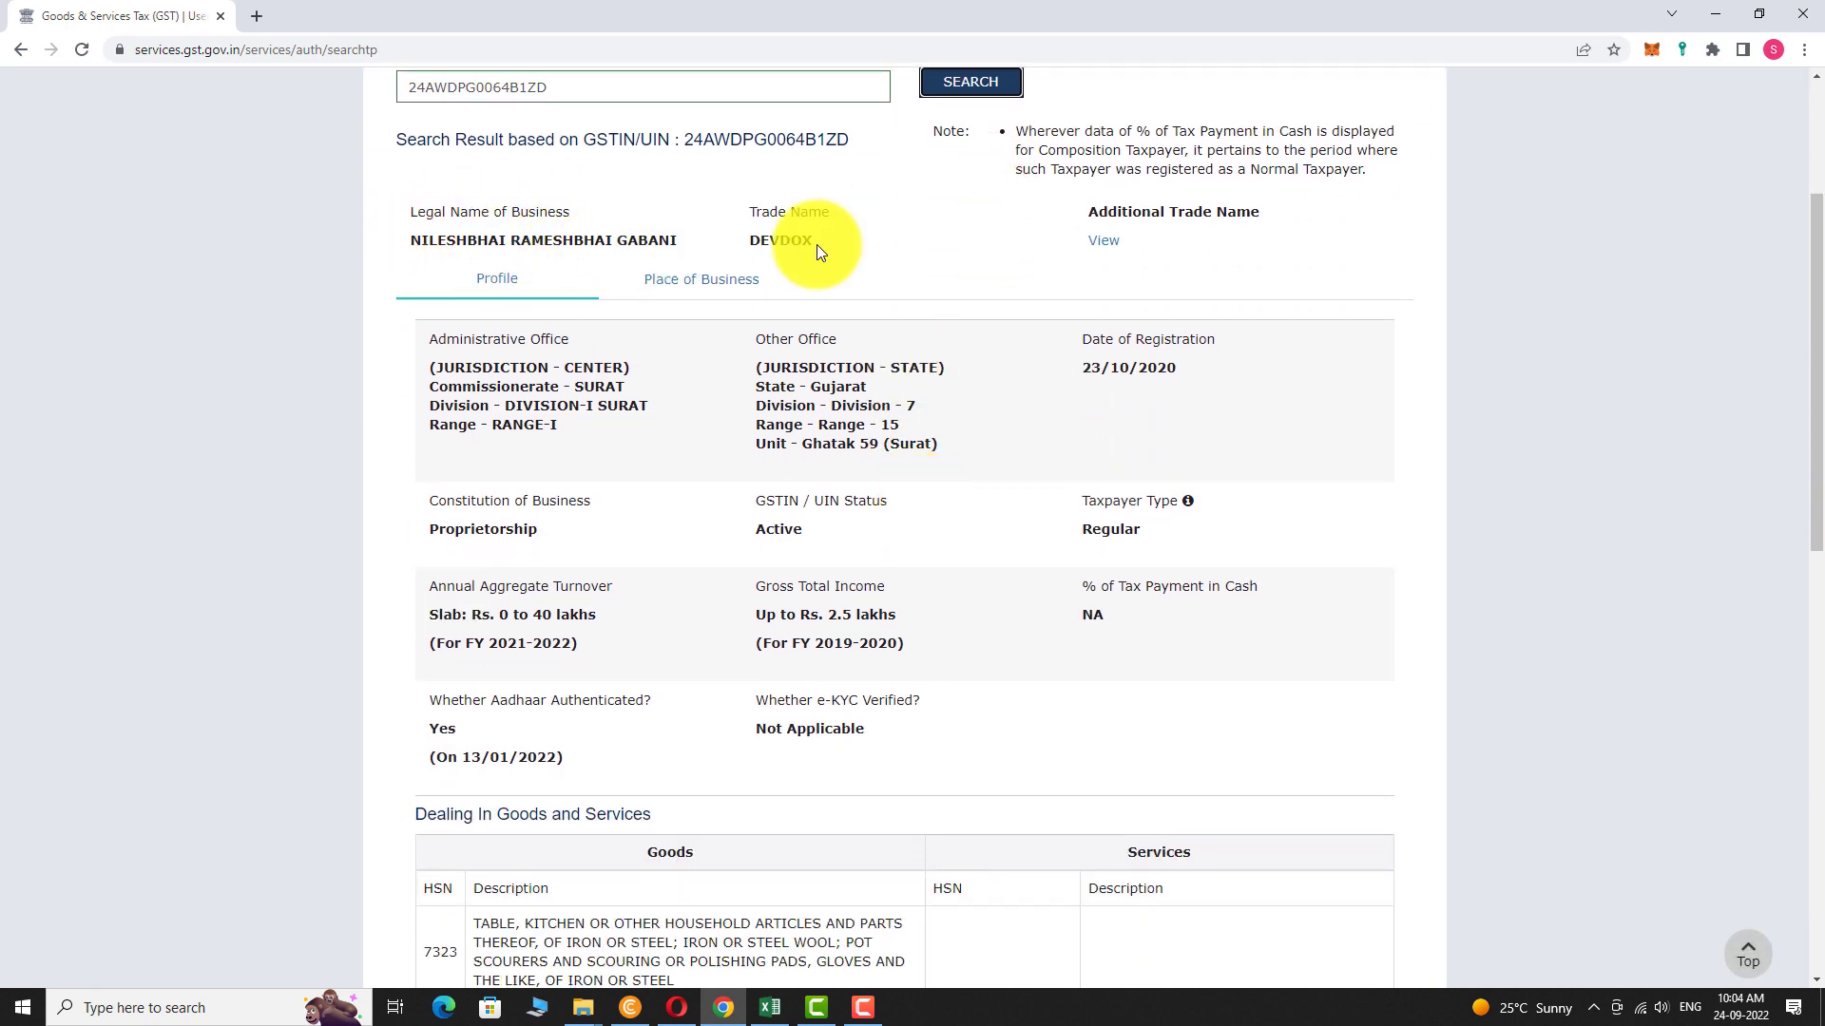
{"action": "scroll", "coordinate": [817, 245], "scroll_direction": "down", "scroll_amount": 2}
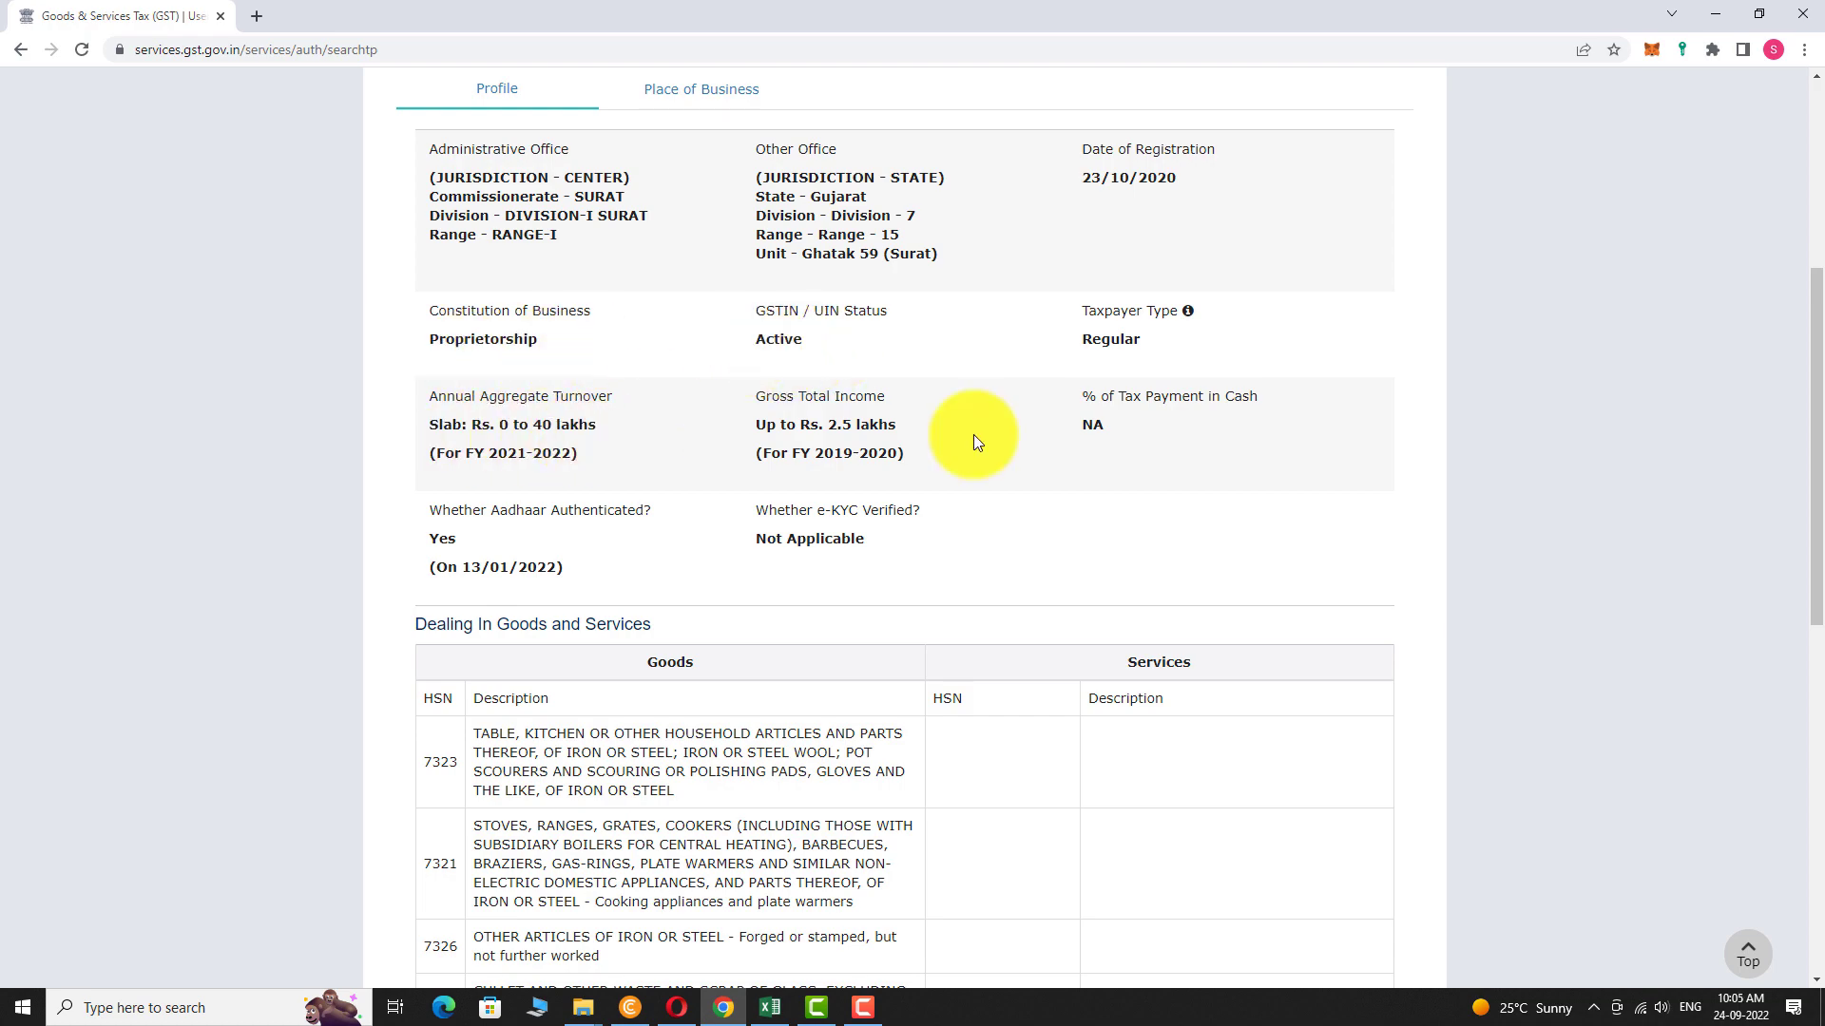
{"action": "scroll", "coordinate": [974, 436], "scroll_direction": "down", "scroll_amount": 4}
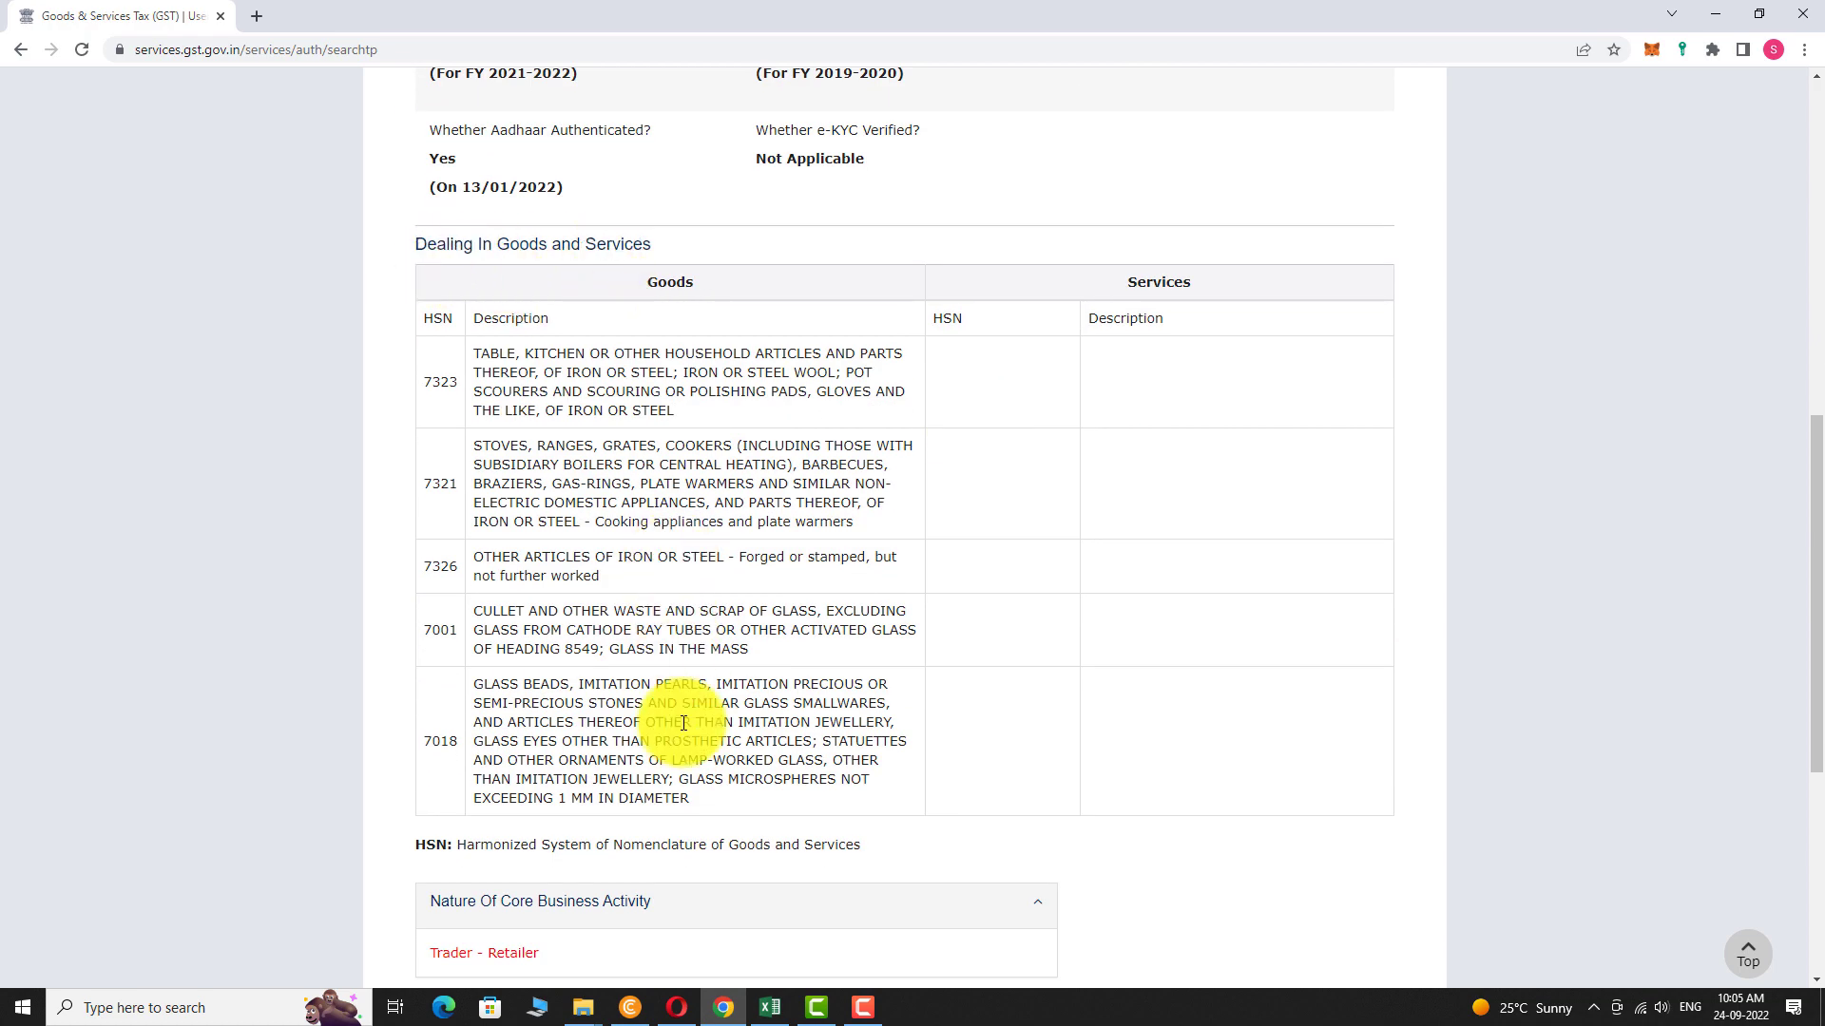
{"action": "scroll", "coordinate": [684, 723], "scroll_direction": "down", "scroll_amount": 5}
{"action": "scroll", "coordinate": [1259, 575], "scroll_direction": "up", "scroll_amount": 10}
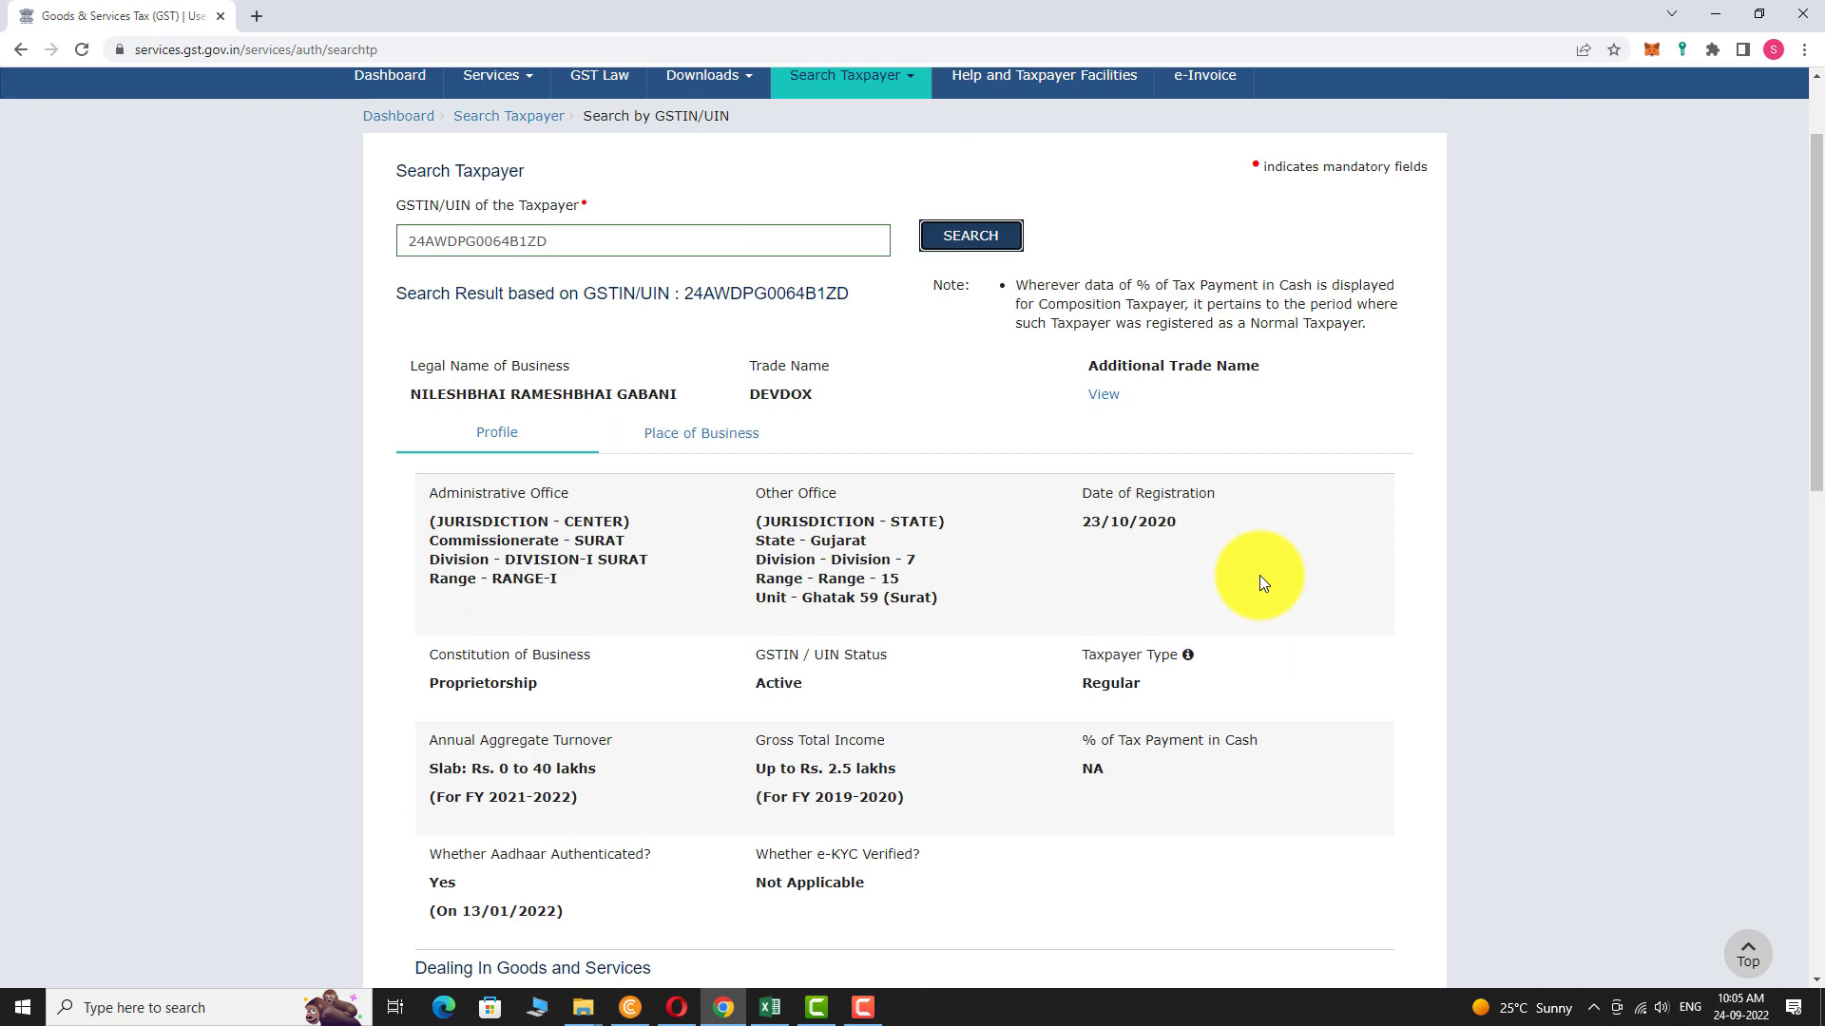
Show the Place of Business tab with the Haripura, Surat address
{"action": "left_click", "coordinate": [729, 436]}
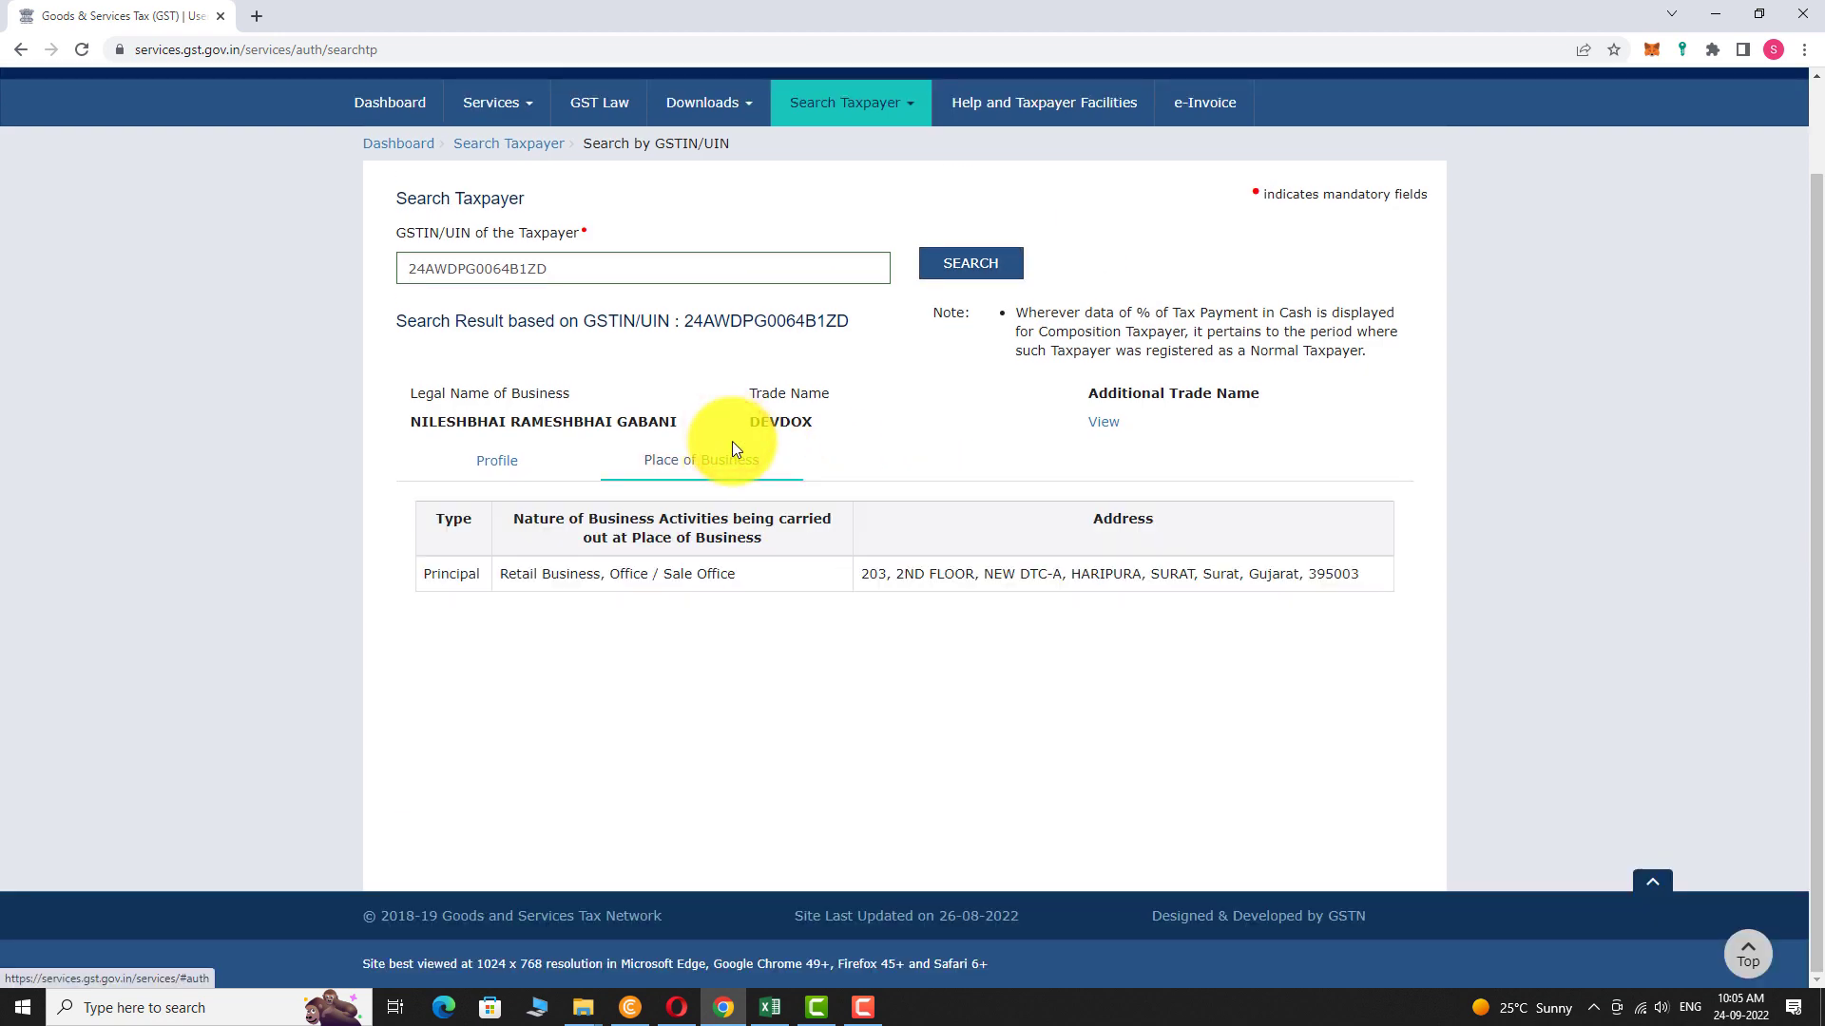